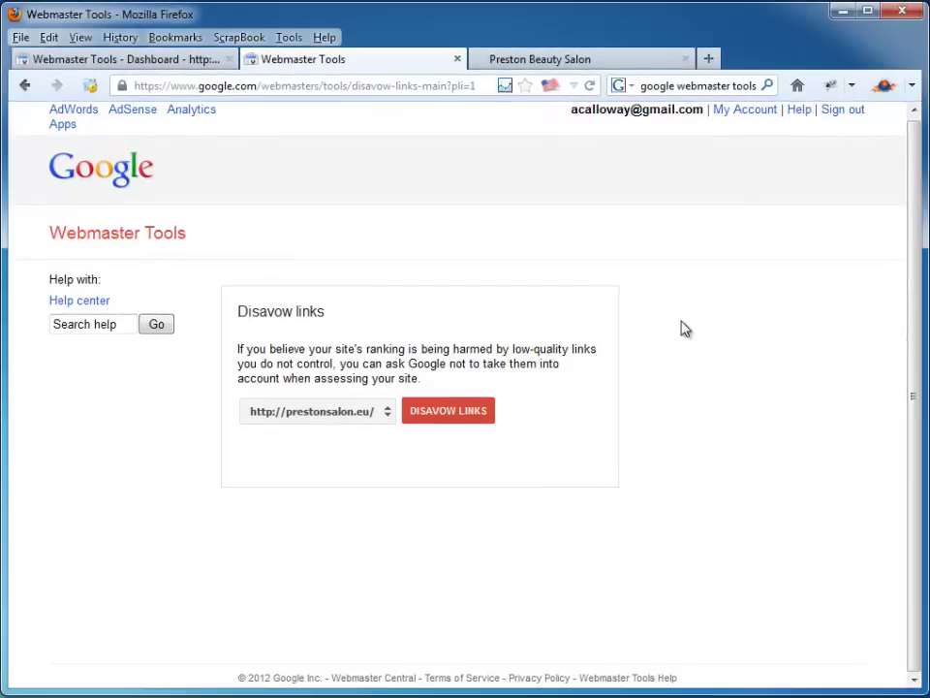
- Browse the Preston Beauty Salon website, then return to the prestonsalon.eu Webmaster Tools dashboard
click(549, 60)
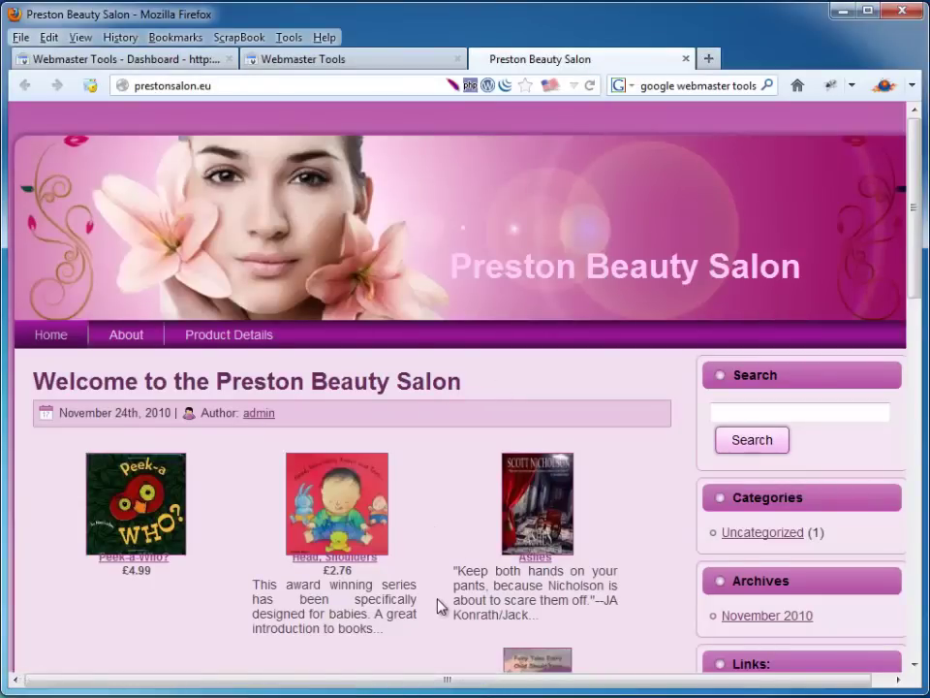
scroll(436, 606, down, 10)
scroll(437, 607, up, 10)
click(126, 60)
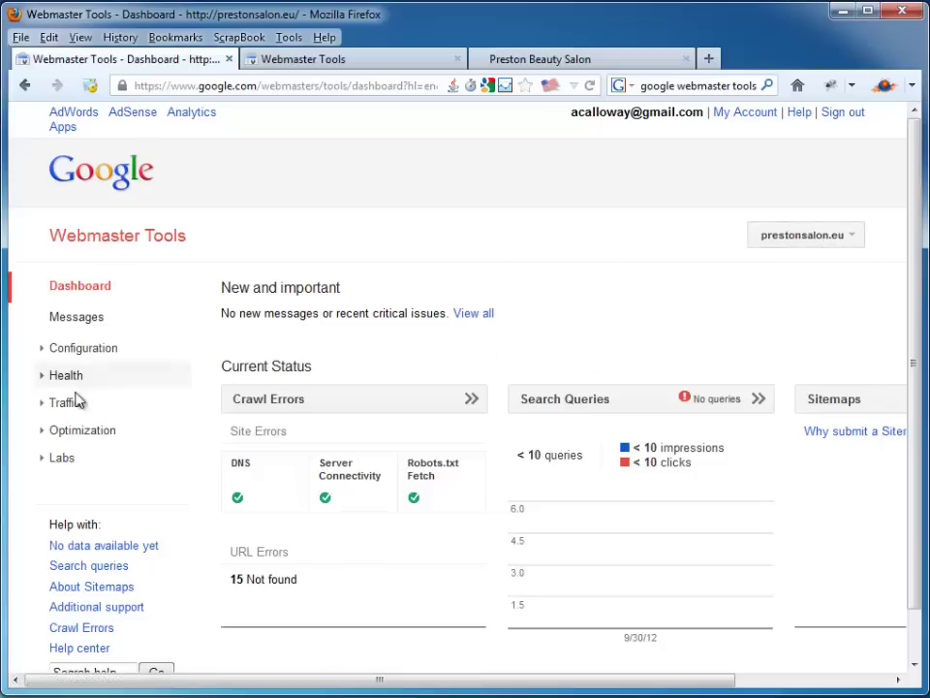
- Go to Traffic > Links to Your Site and show every domain under Who links the most
click(43, 407)
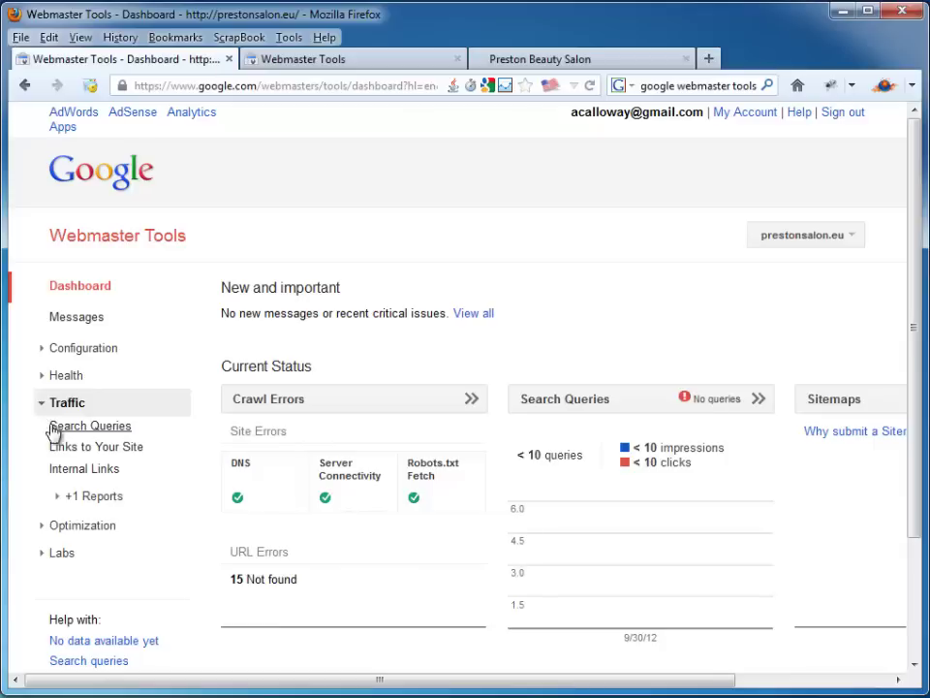
click(109, 455)
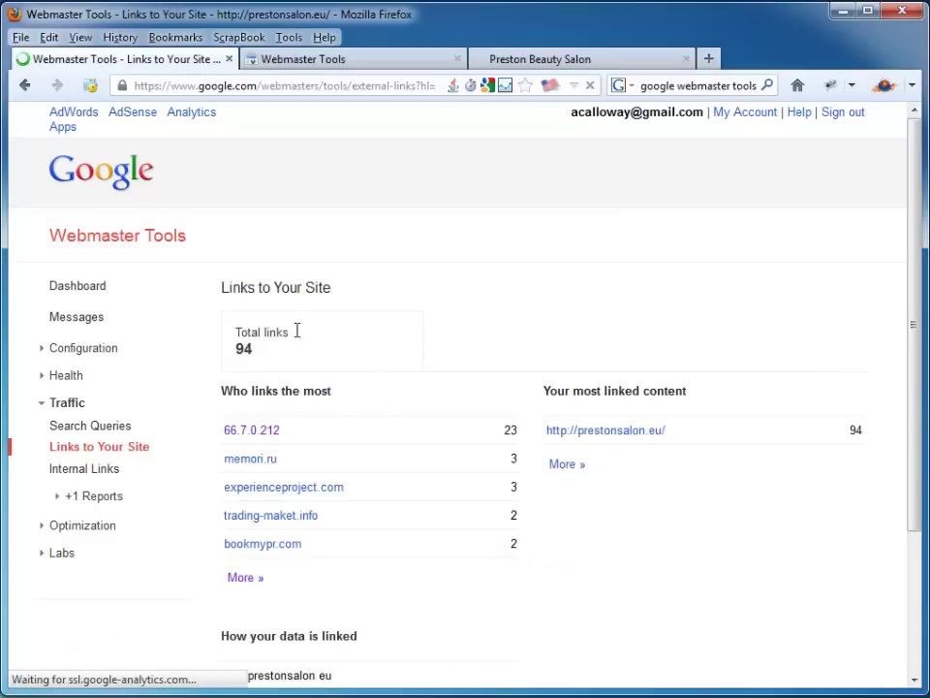
drag(916, 245, 924, 301)
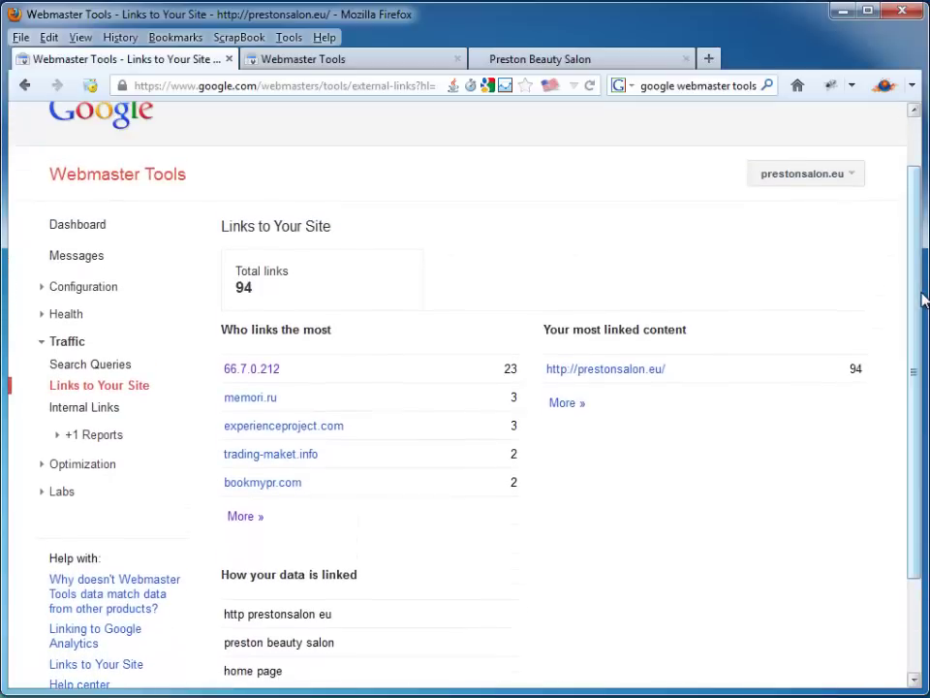
click(247, 517)
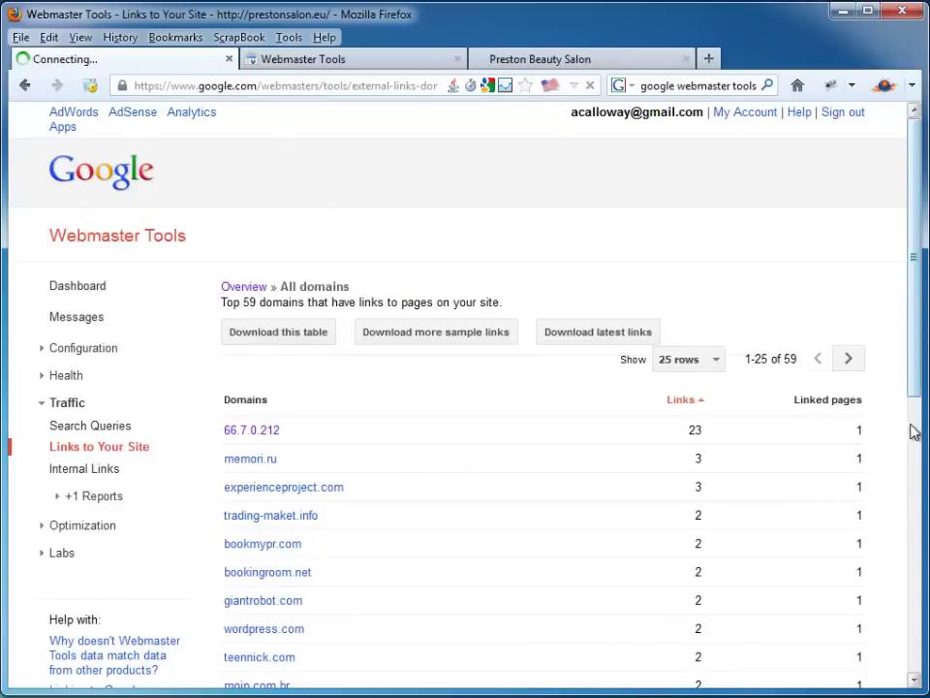
scroll(910, 432, down, 5)
drag(907, 546, 917, 315)
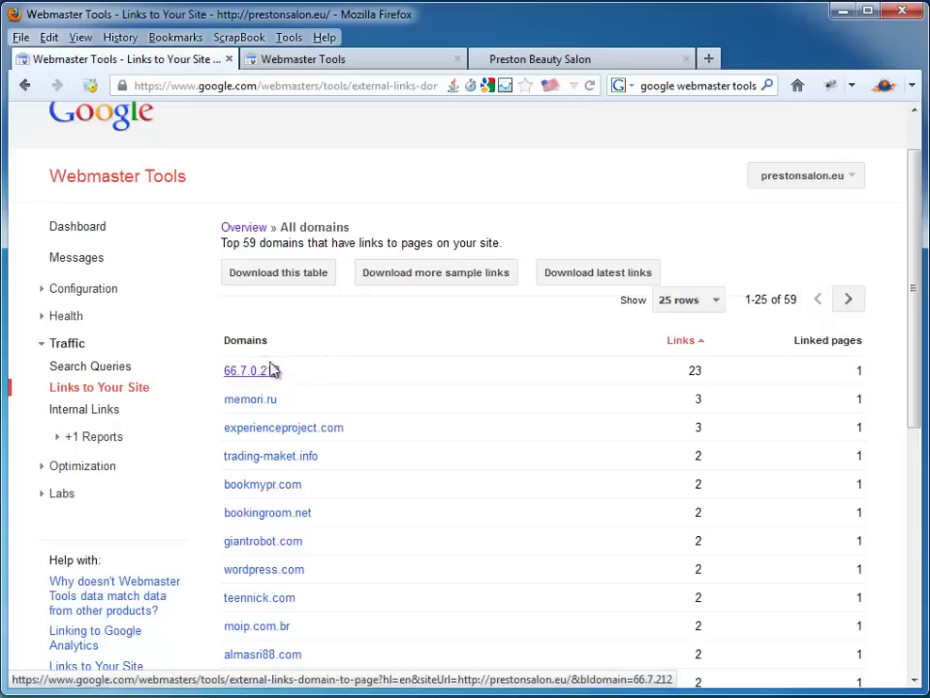
click(509, 60)
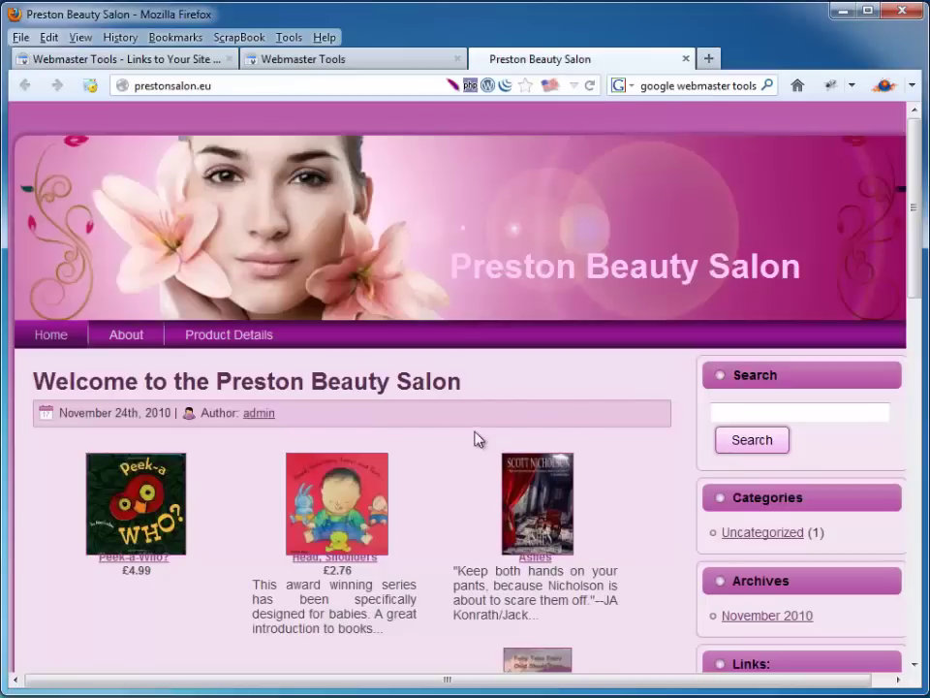
click(172, 64)
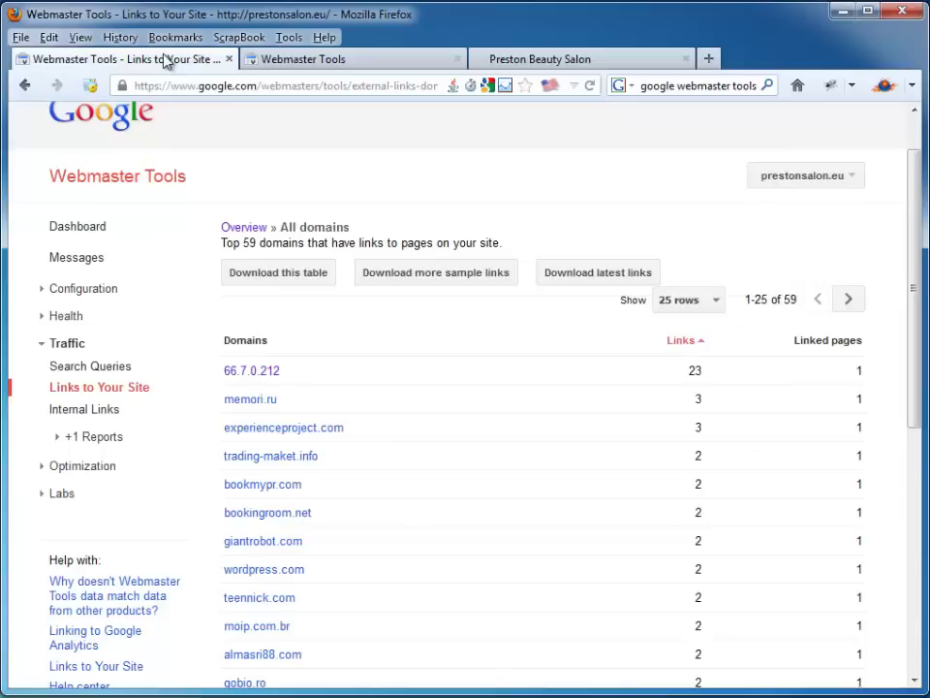
- Download the larger backlink sample as a CSV and open it in Microsoft Excel
click(438, 279)
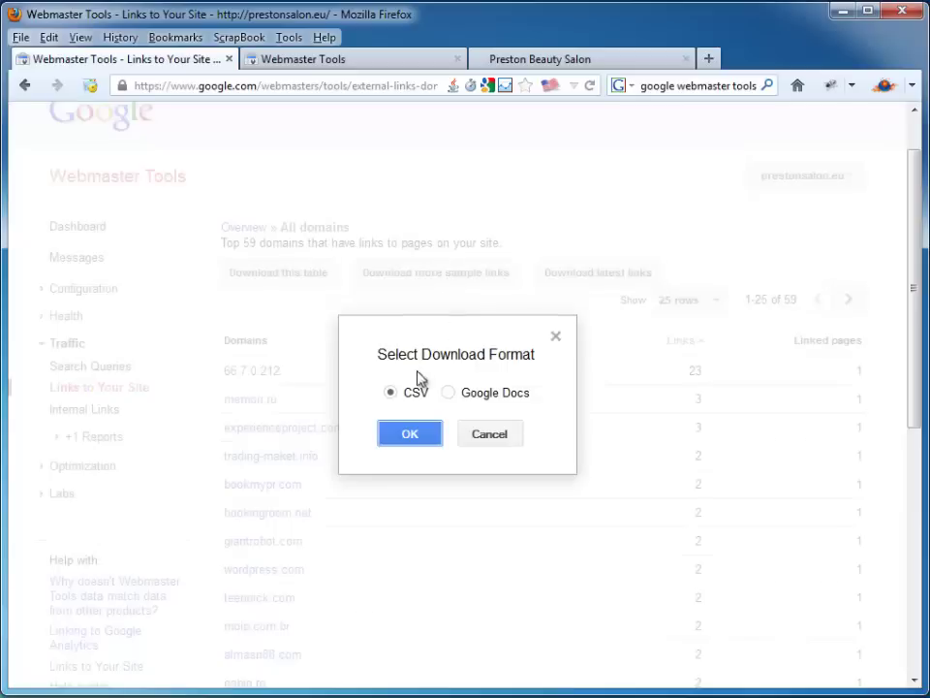
click(411, 441)
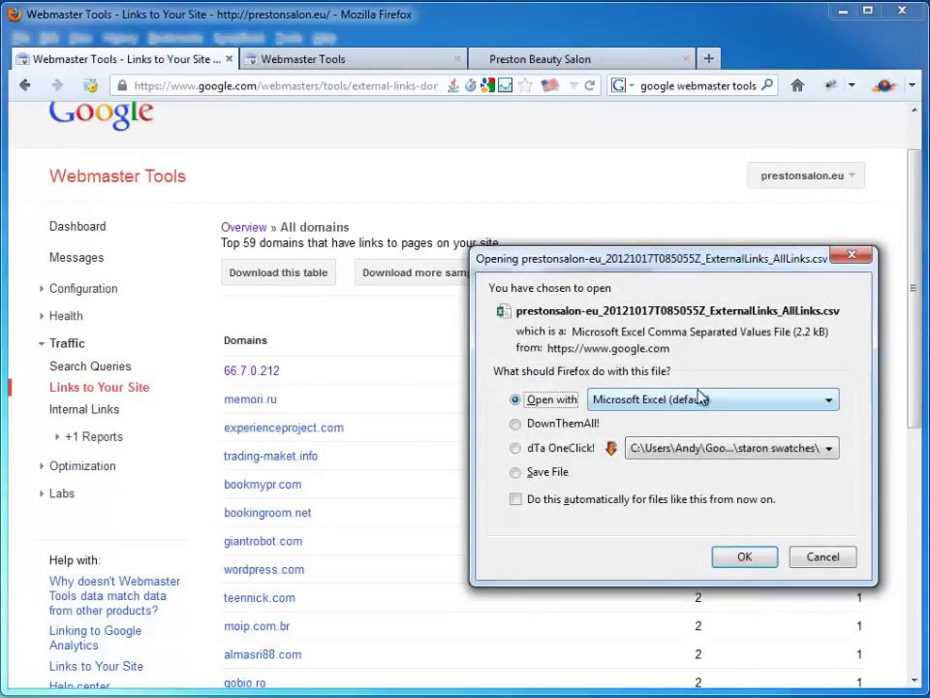
click(751, 560)
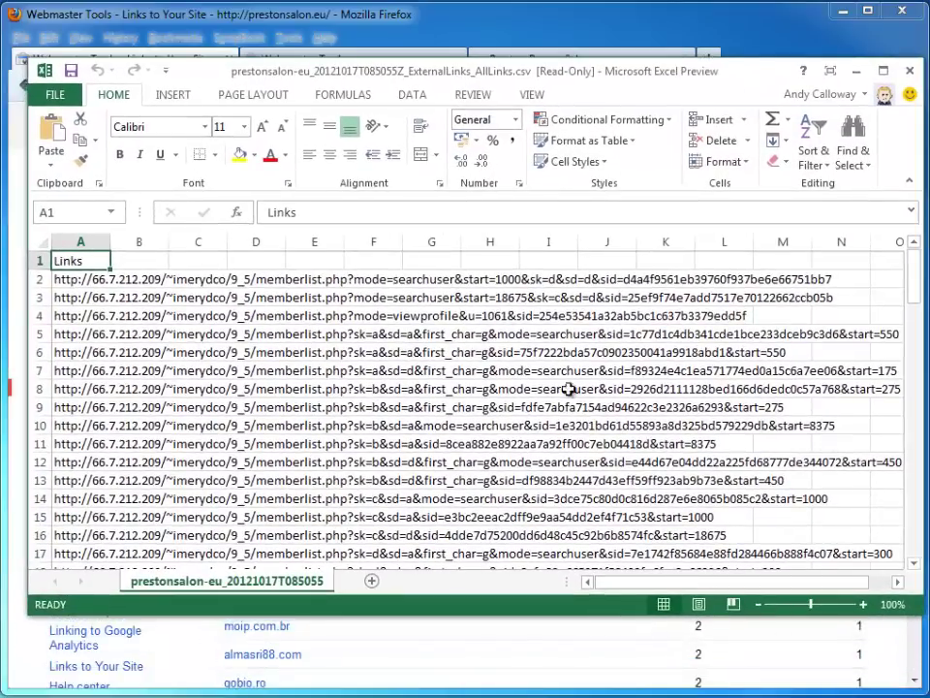
- Delete the Links header row from the exported backlinks sheet
click(415, 353)
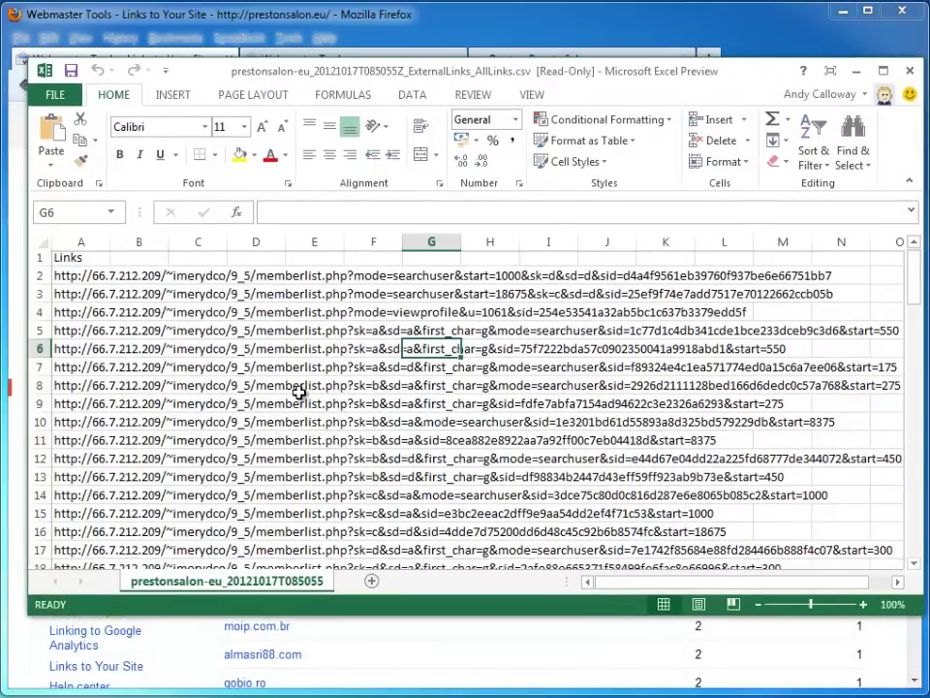
scroll(296, 390, down, 9)
drag(921, 379, 921, 553)
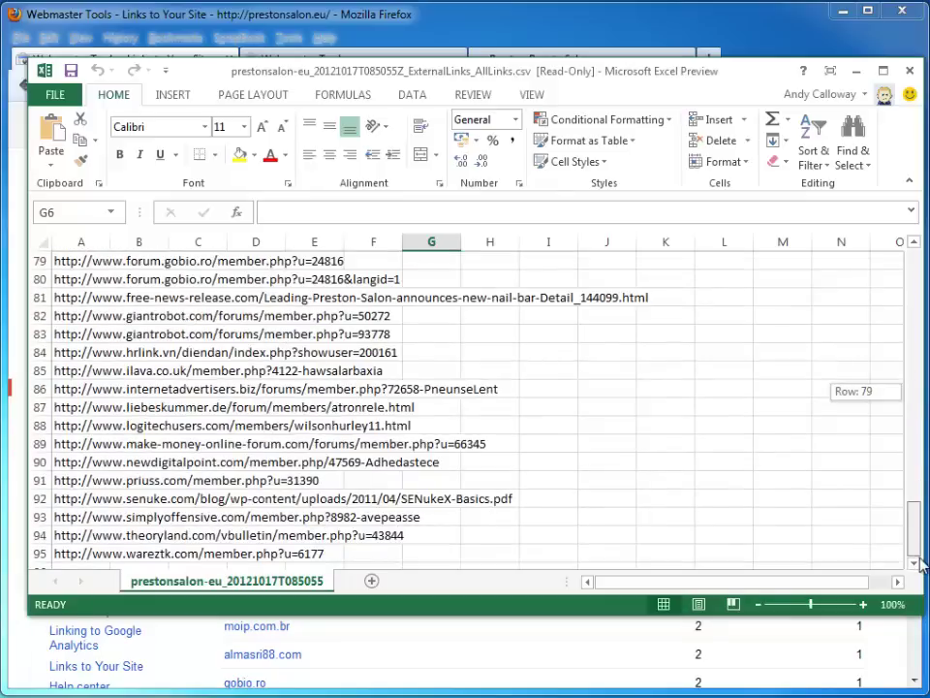
scroll(515, 498, down, 2)
scroll(515, 497, up, 20)
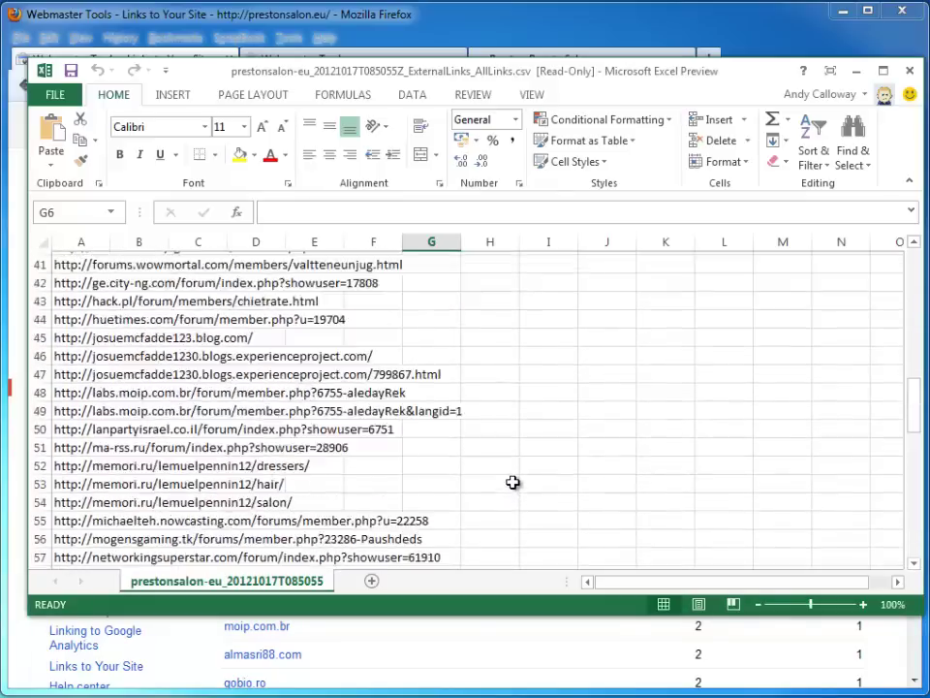
click(39, 260)
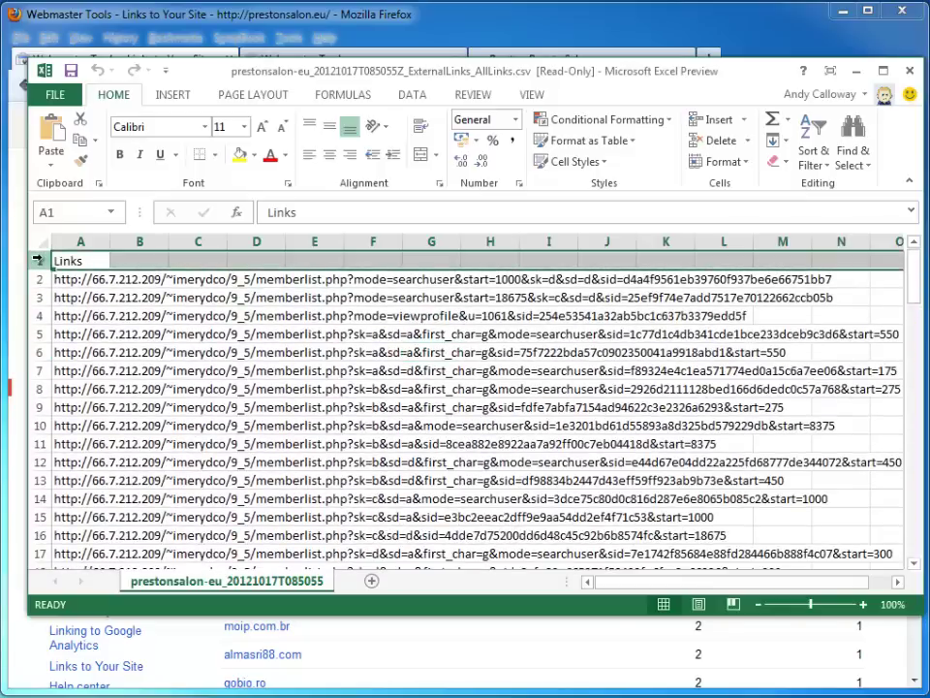
right_click(39, 260)
click(141, 388)
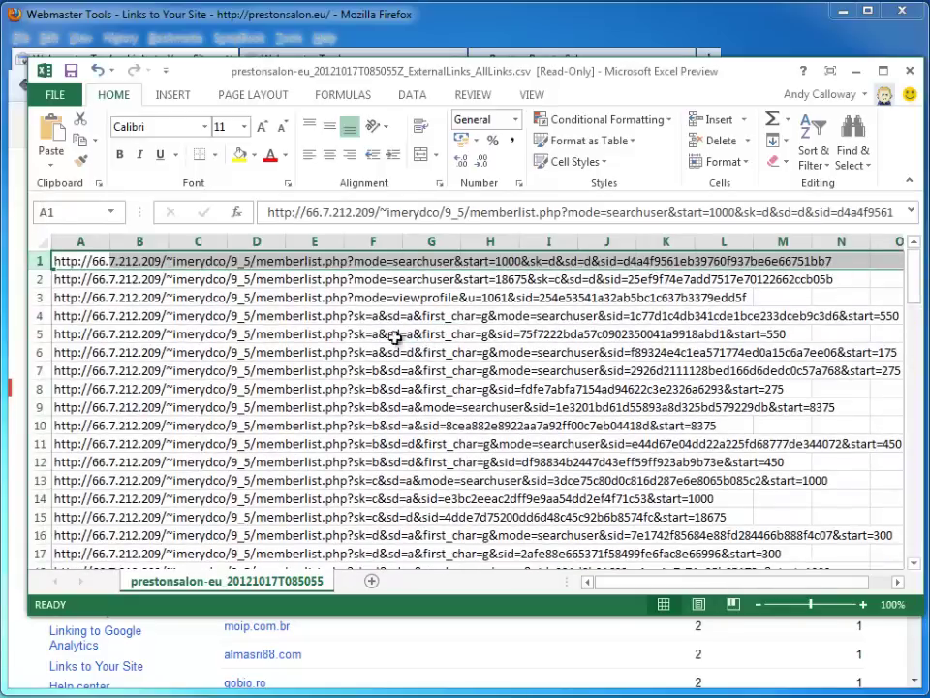
- Clear every row after row 23, keeping only the 66.7.212.209 memberlist.php links
scroll(332, 369, down, 4)
click(161, 354)
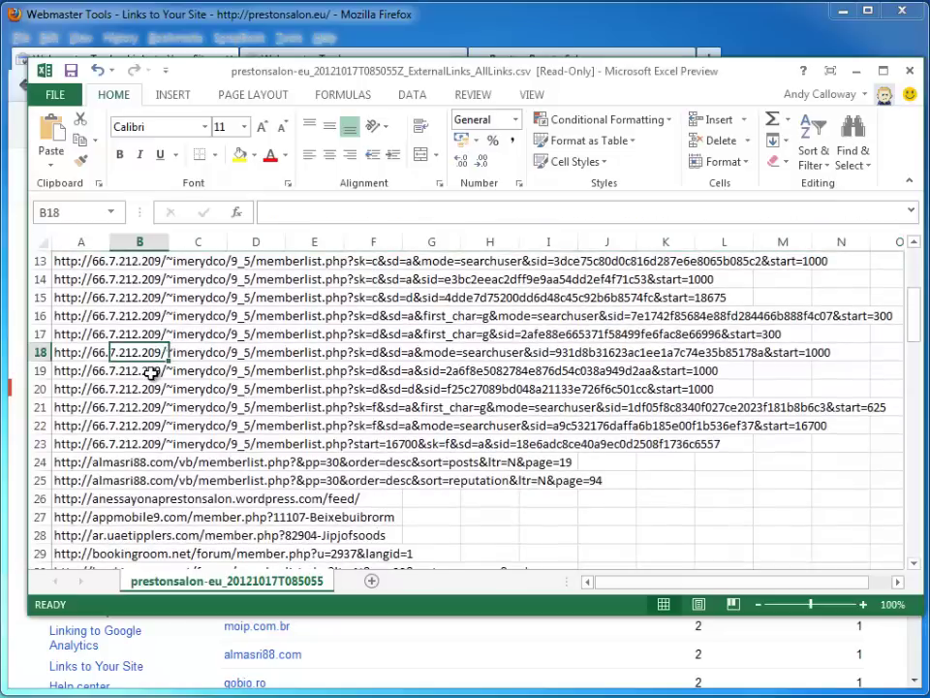
click(136, 426)
click(129, 442)
click(69, 443)
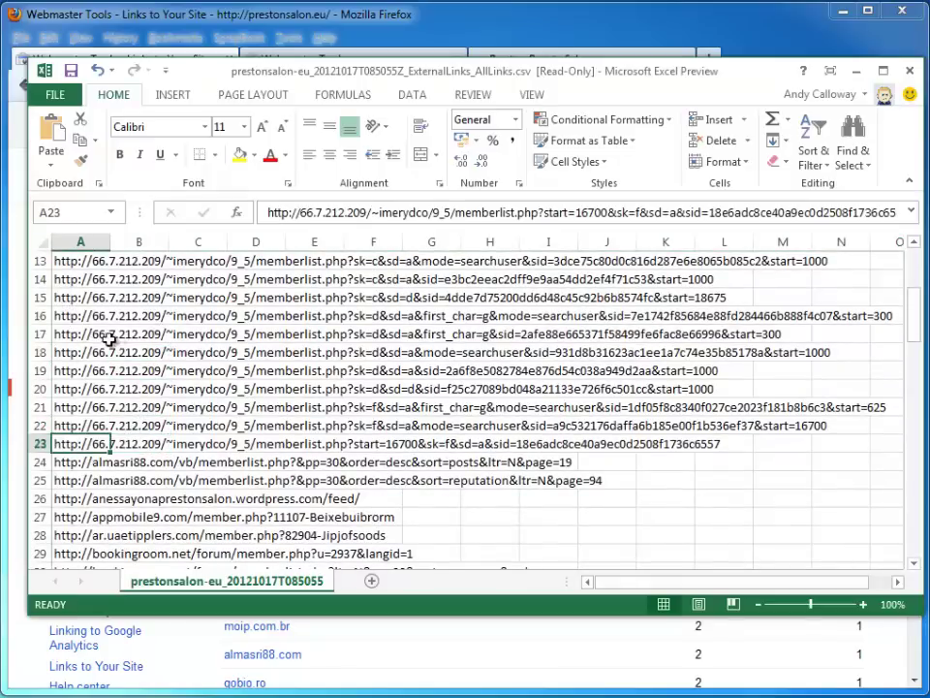
scroll(244, 408, down, 1)
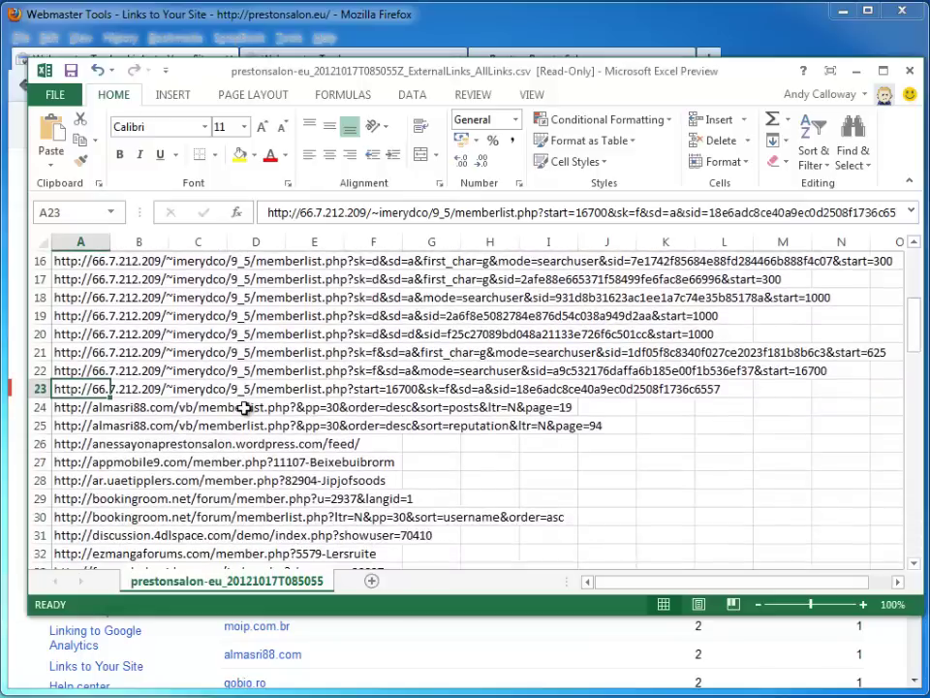
drag(16, 407, 67, 316)
key(Delete)
scroll(120, 295, up, 20)
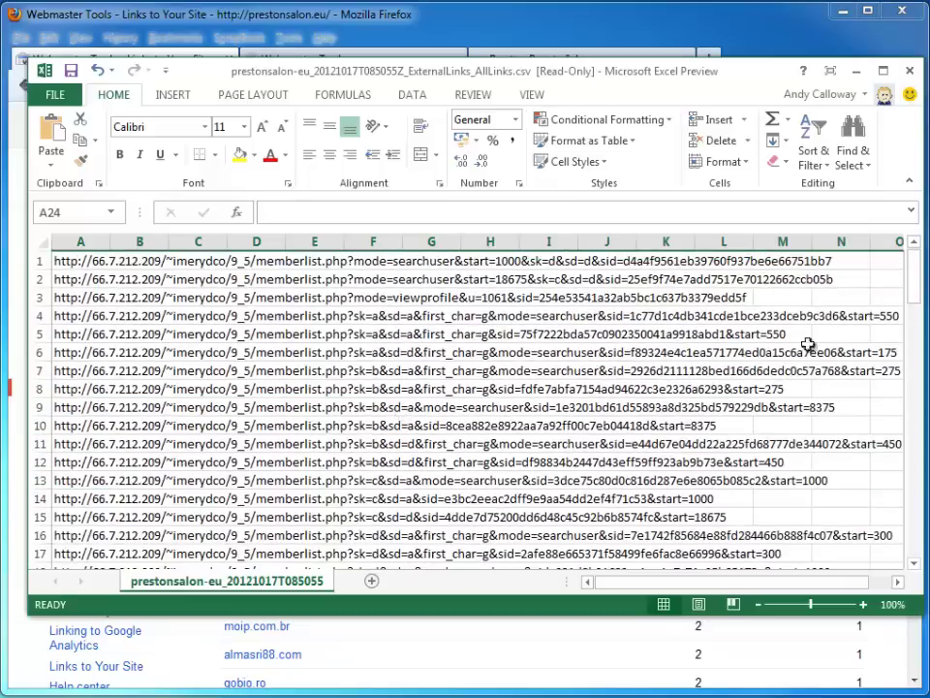
- Return to the first link in A1 and review the trimmed list
drag(916, 285, 916, 266)
click(441, 279)
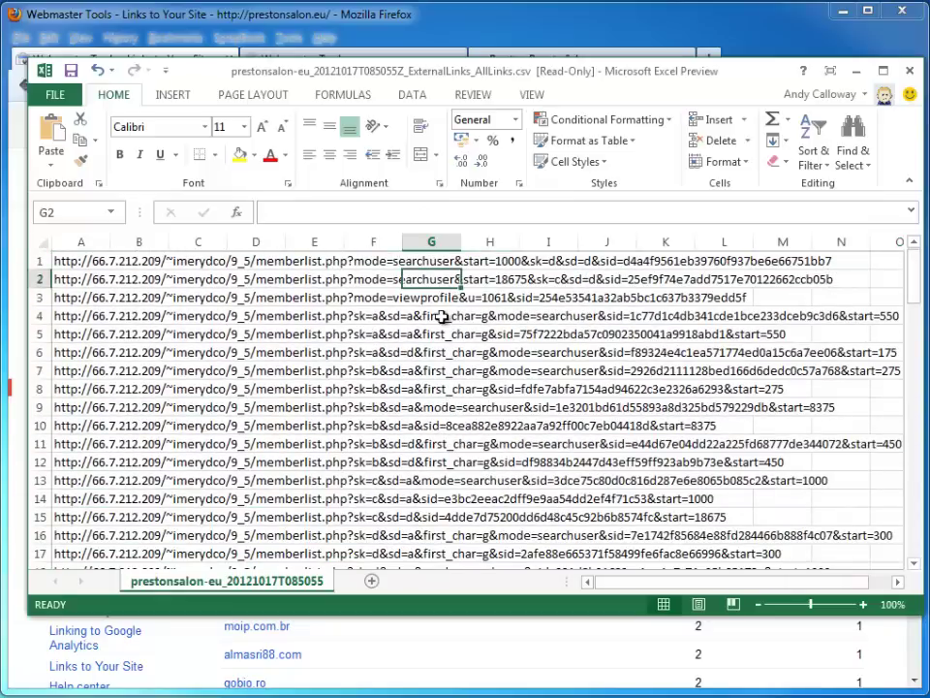
click(74, 260)
scroll(74, 257, down, 6)
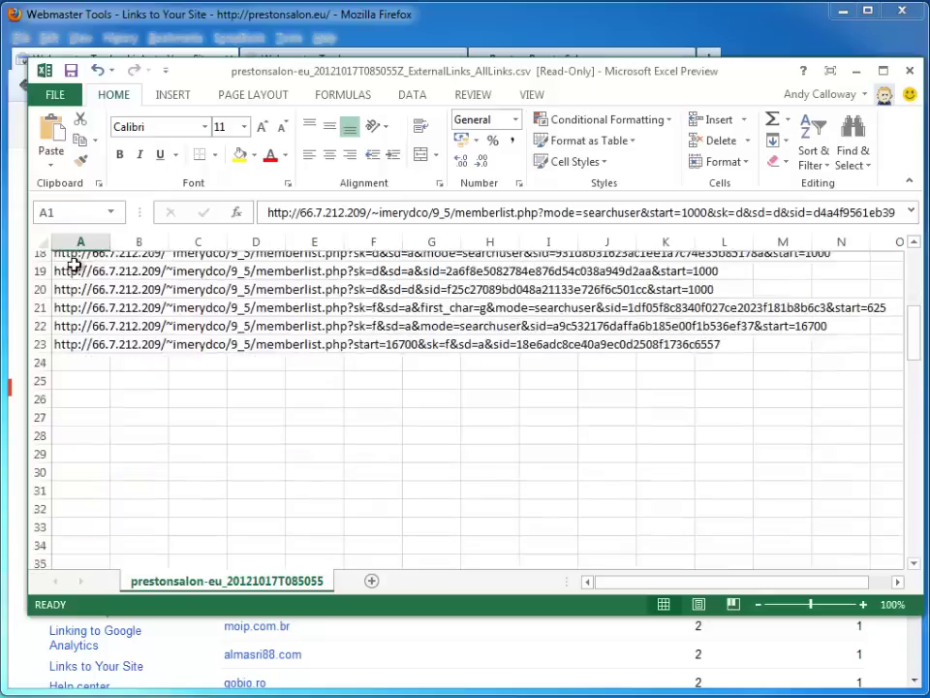
scroll(73, 258, up, 6)
mouse_move(916, 272)
mouse_down()
mouse_move(916, 349)
mouse_move(916, 257)
mouse_up()
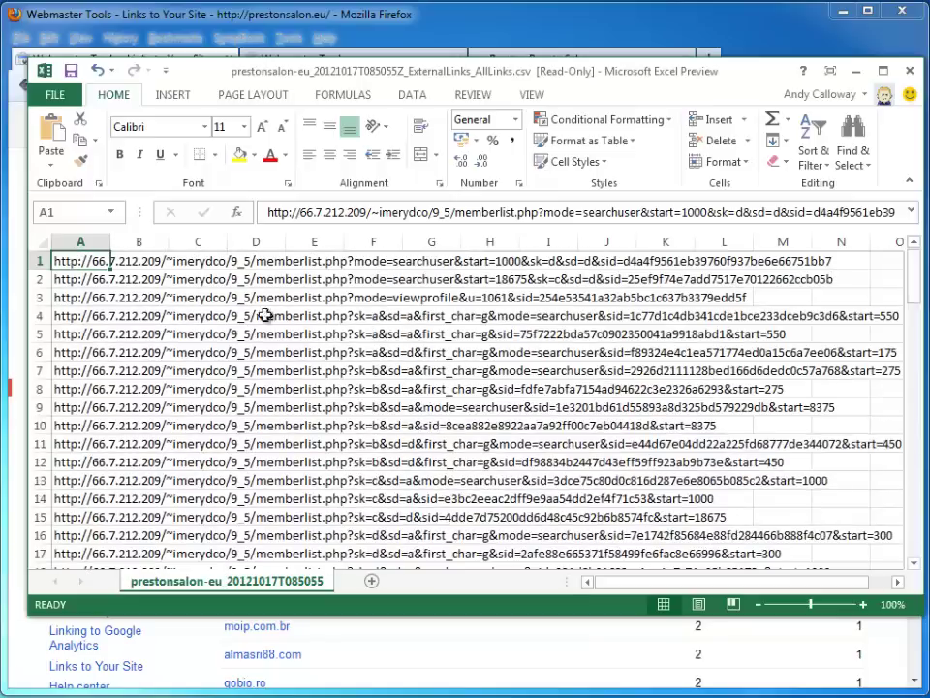
- Save the trimmed list to SkyDrive as bad links.csv in CSV format and close the workbook
click(71, 70)
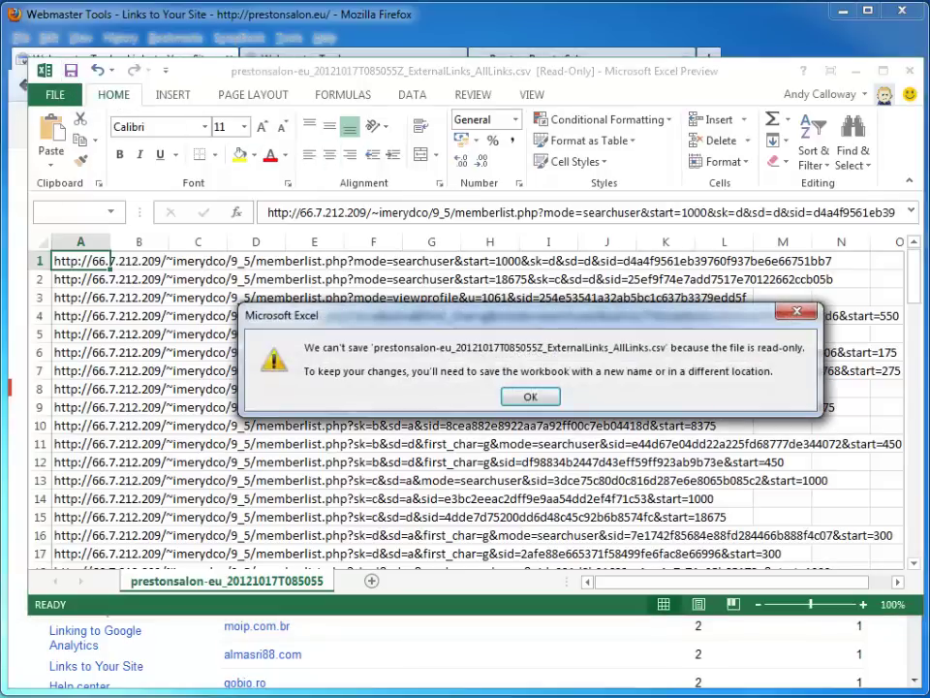
click(531, 396)
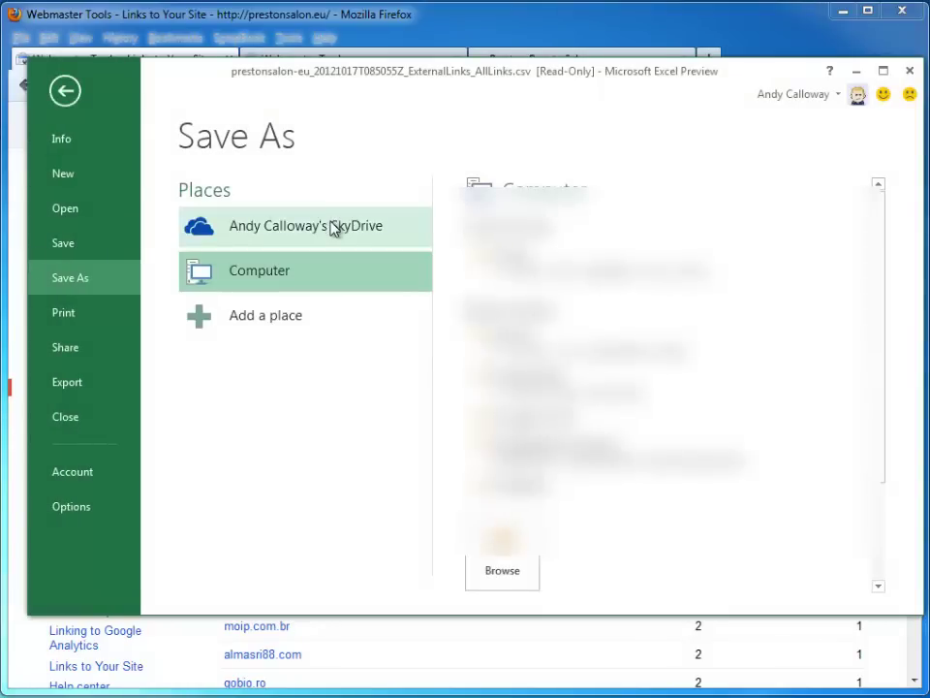
click(332, 227)
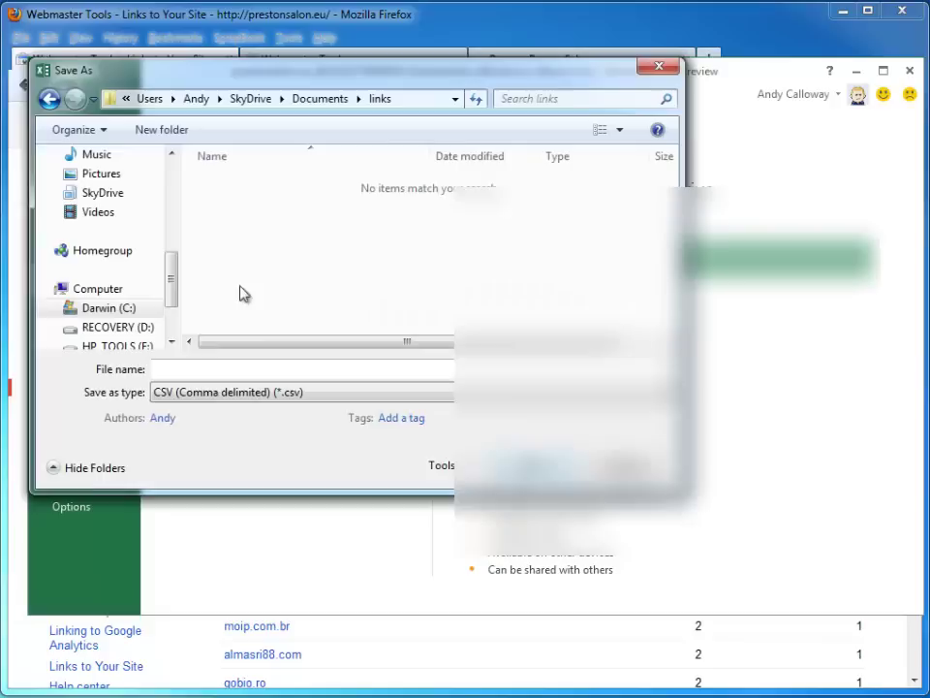
text(bad links)
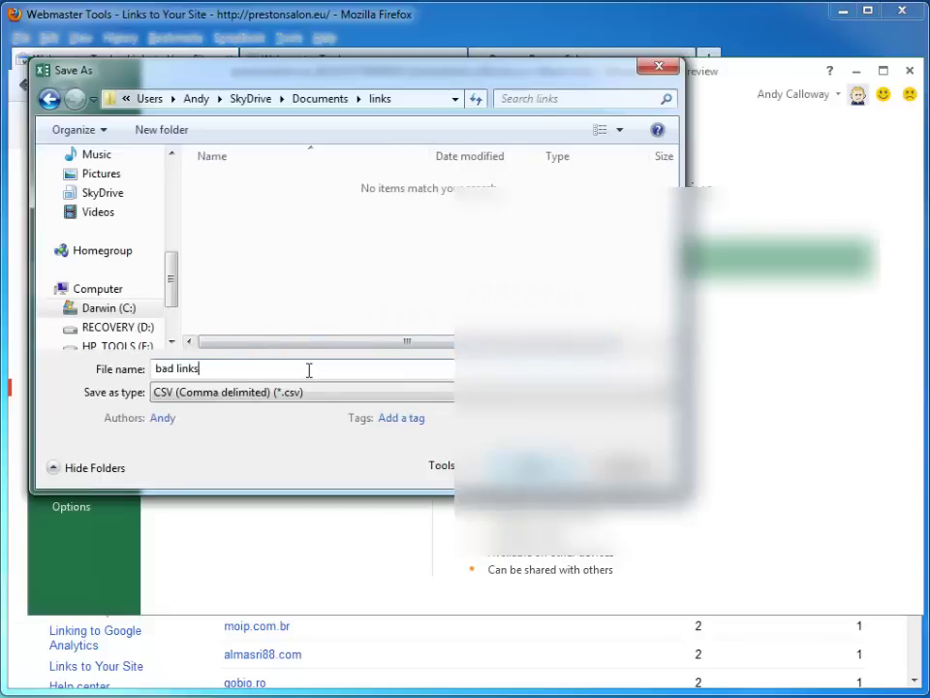
key(Return)
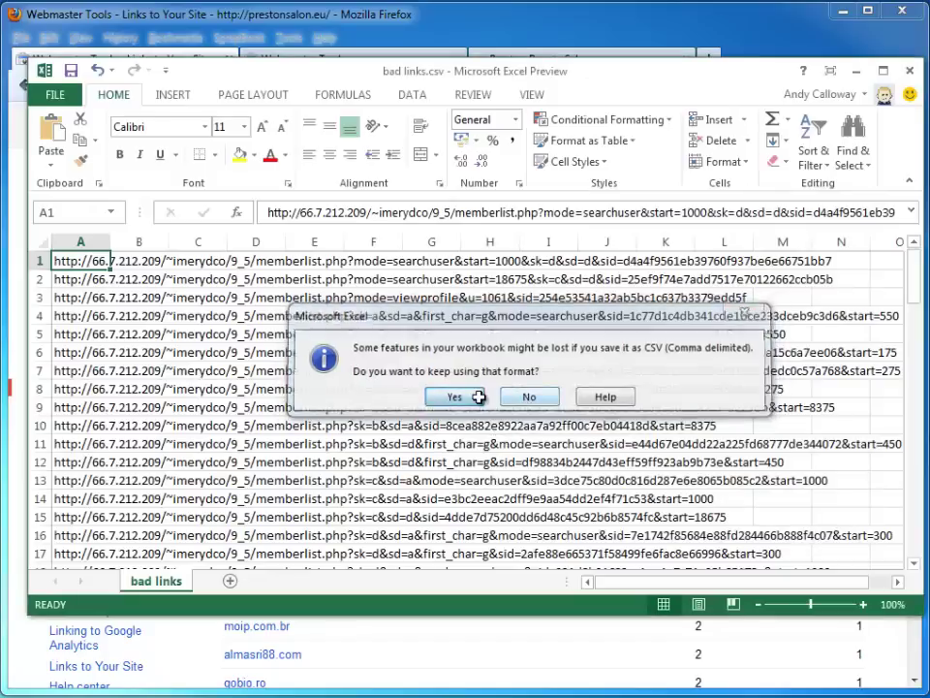
click(474, 397)
click(910, 73)
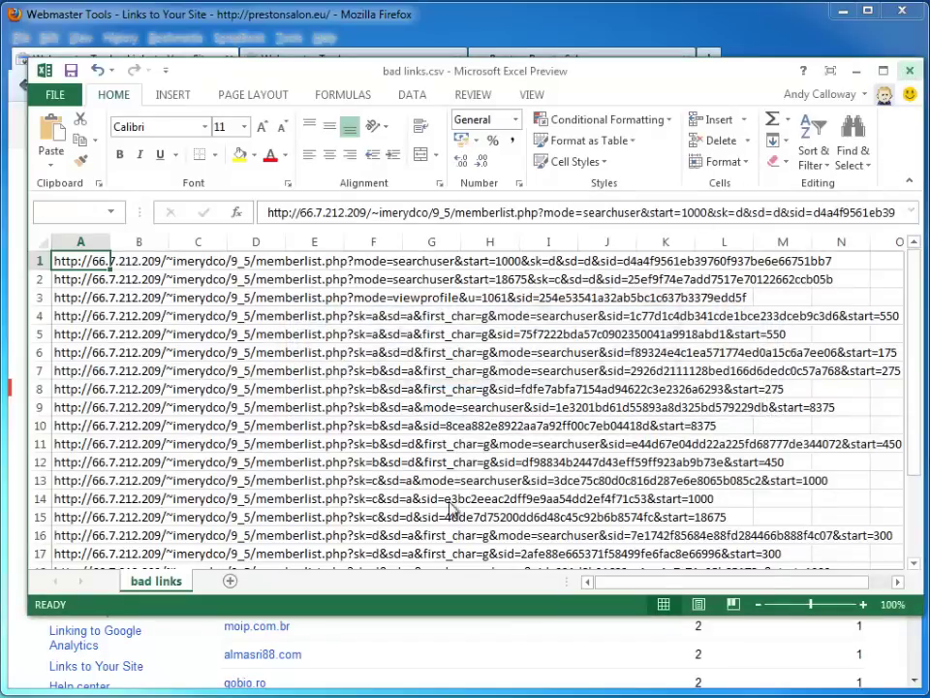
- Close Excel without saving, dismiss the downloads list, and switch to the Disavow links page
click(528, 368)
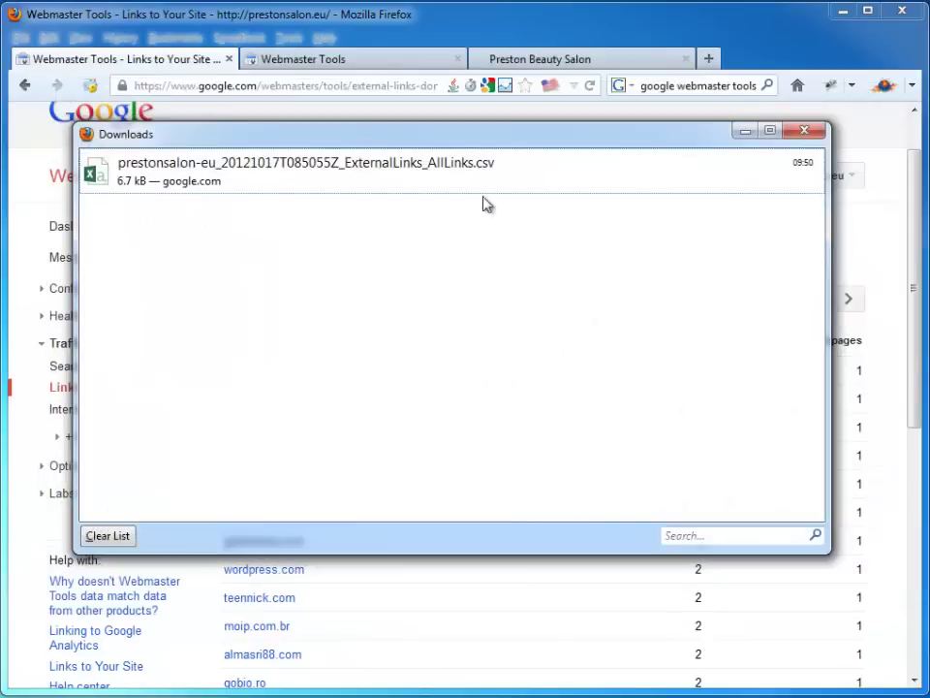
click(805, 131)
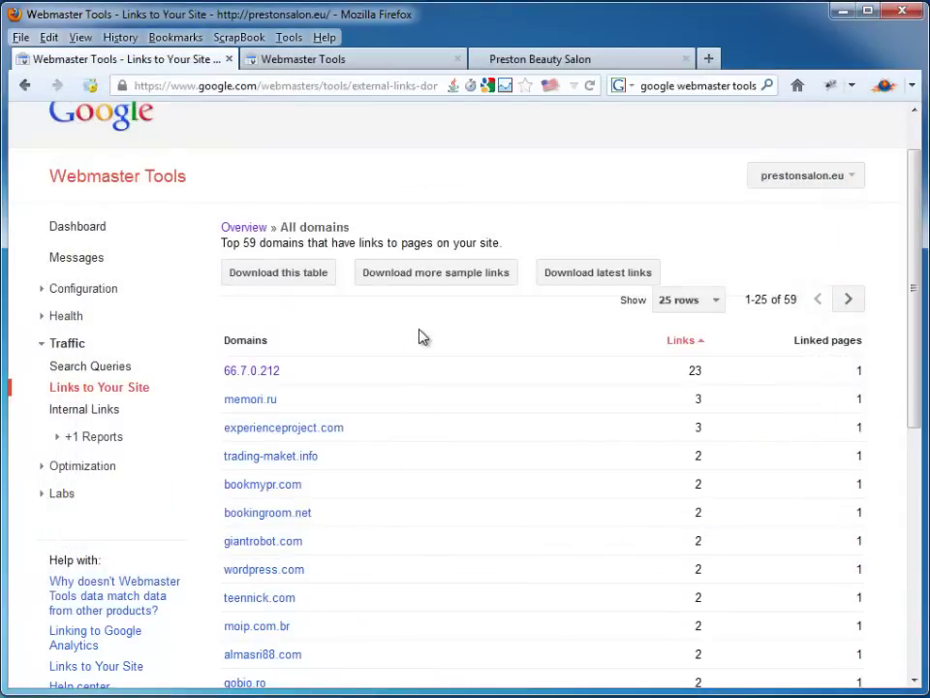
click(311, 61)
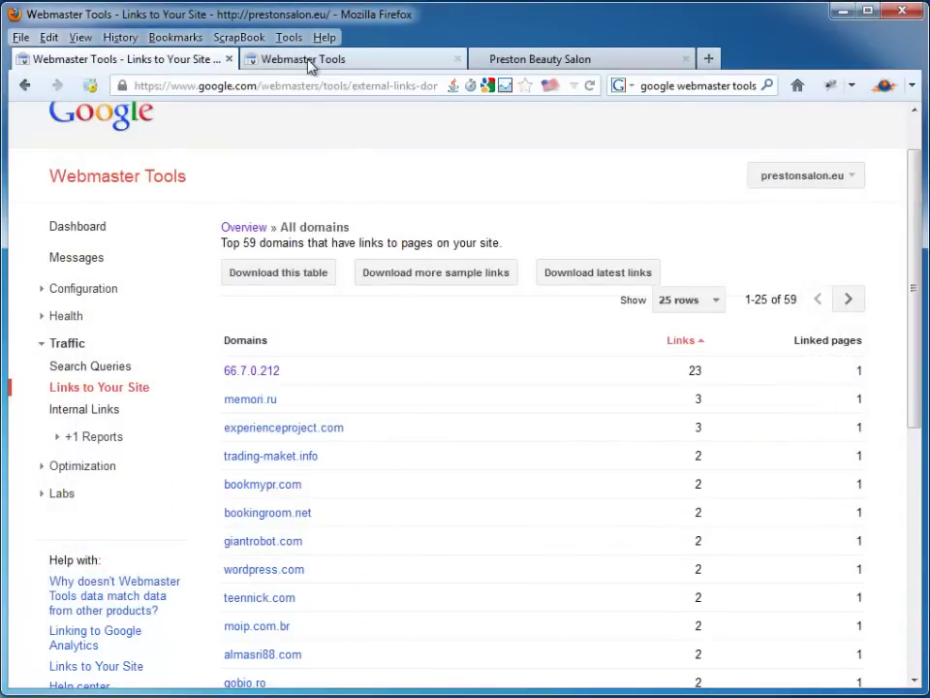
click(293, 90)
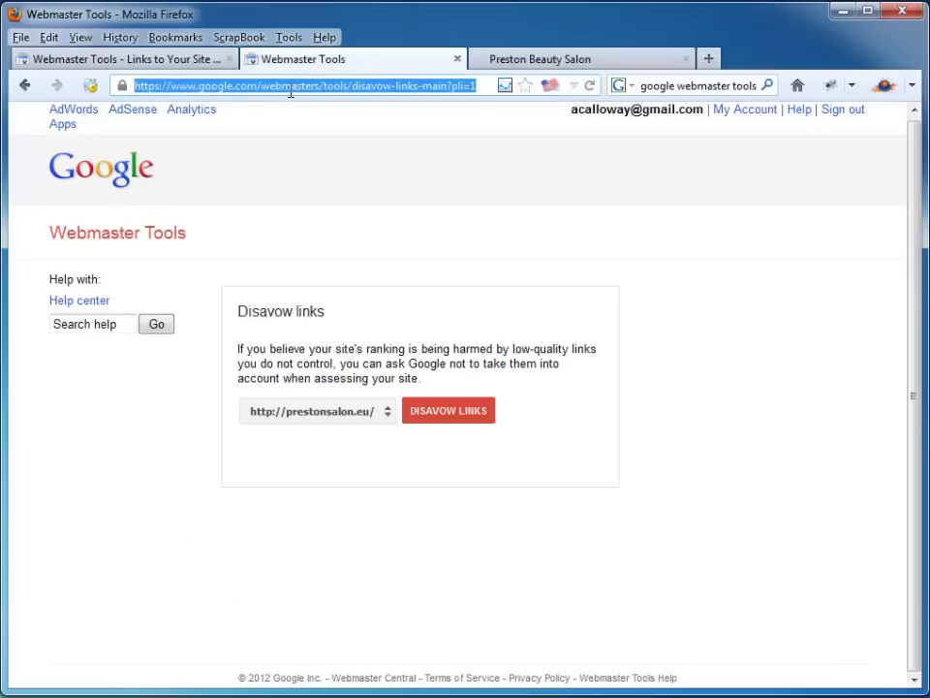
click(312, 87)
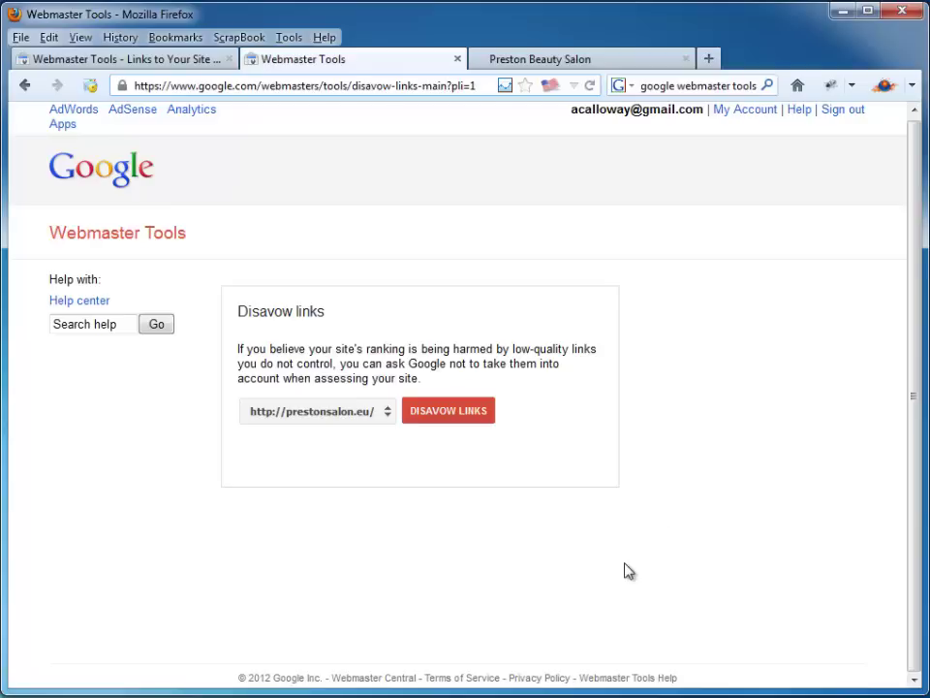
click(326, 85)
- Start disavowing links for prestonsalon.eu and bring up the file upload dialog
click(455, 412)
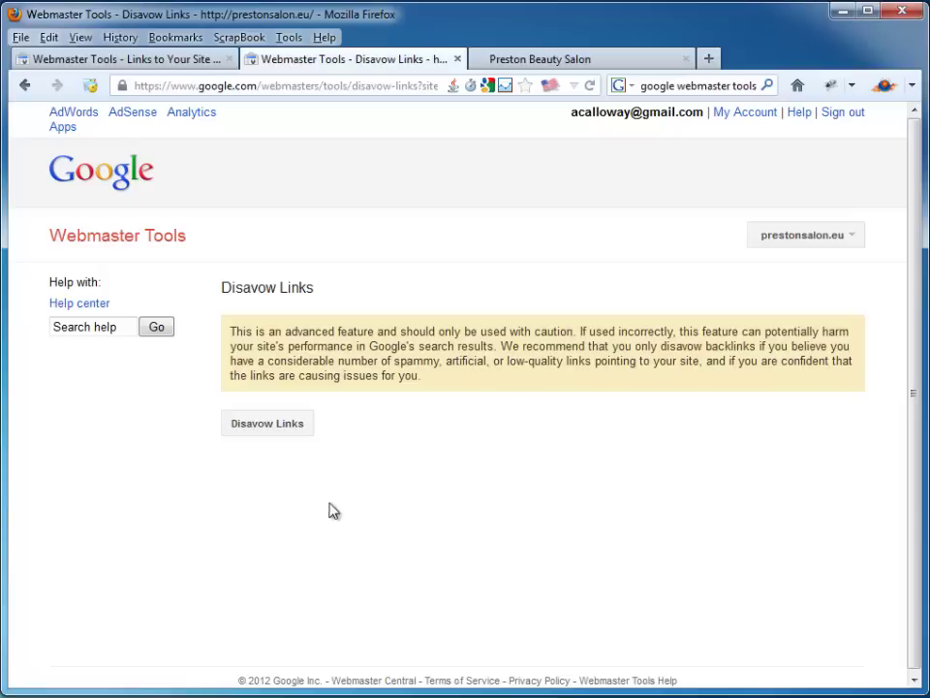
click(277, 427)
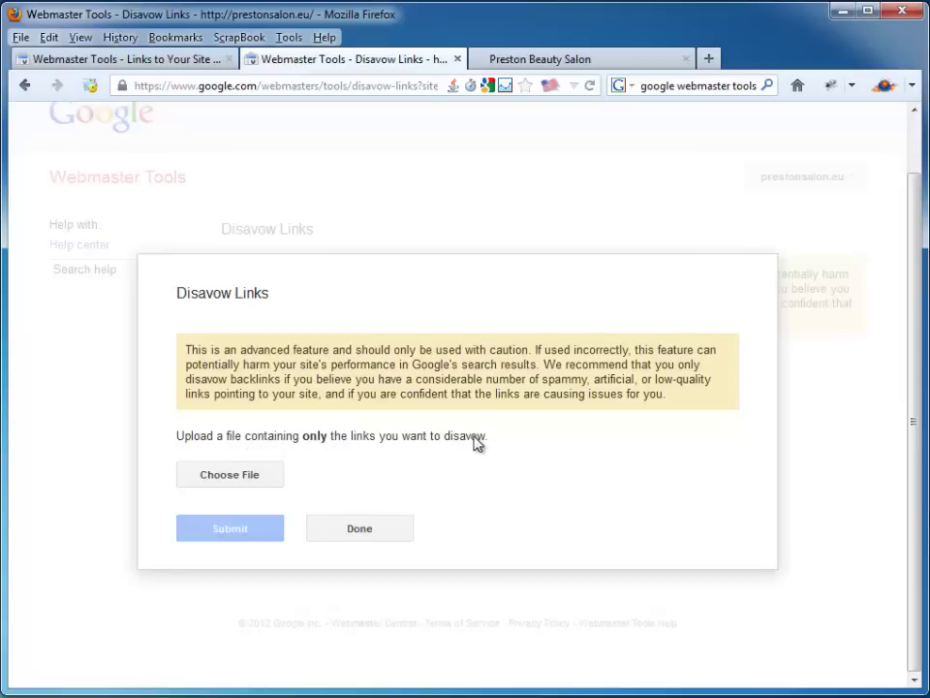
- Pick bad links.csv as the disavow file and submit it
click(242, 480)
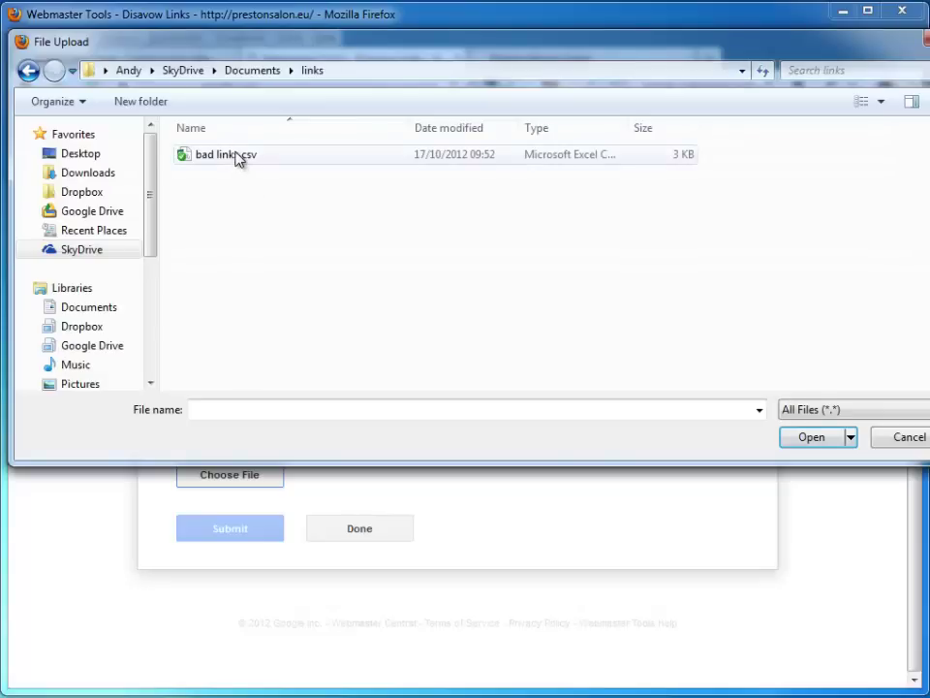
double_click(239, 158)
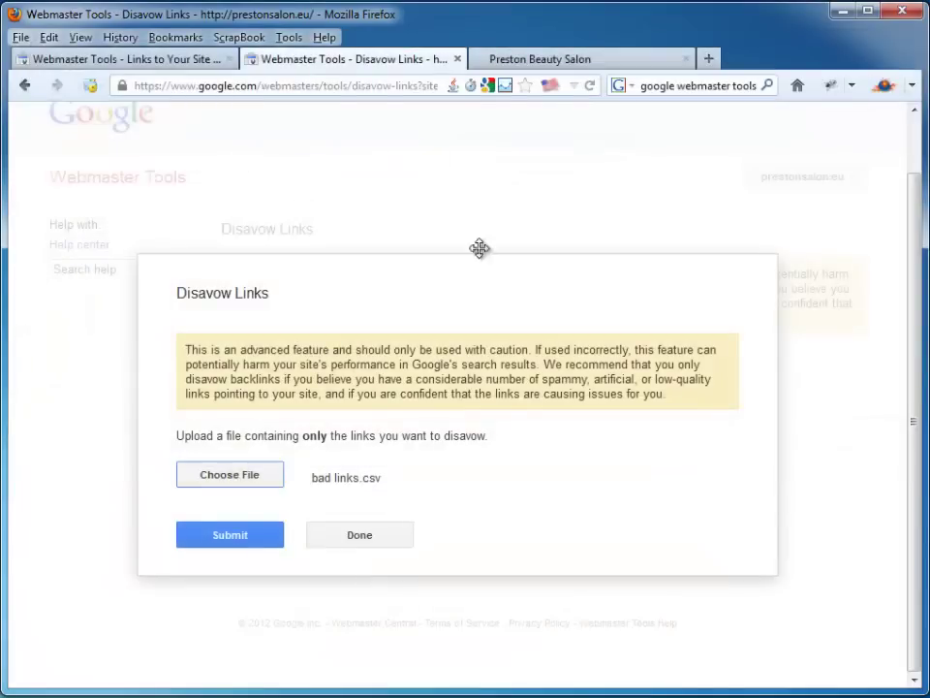
click(231, 536)
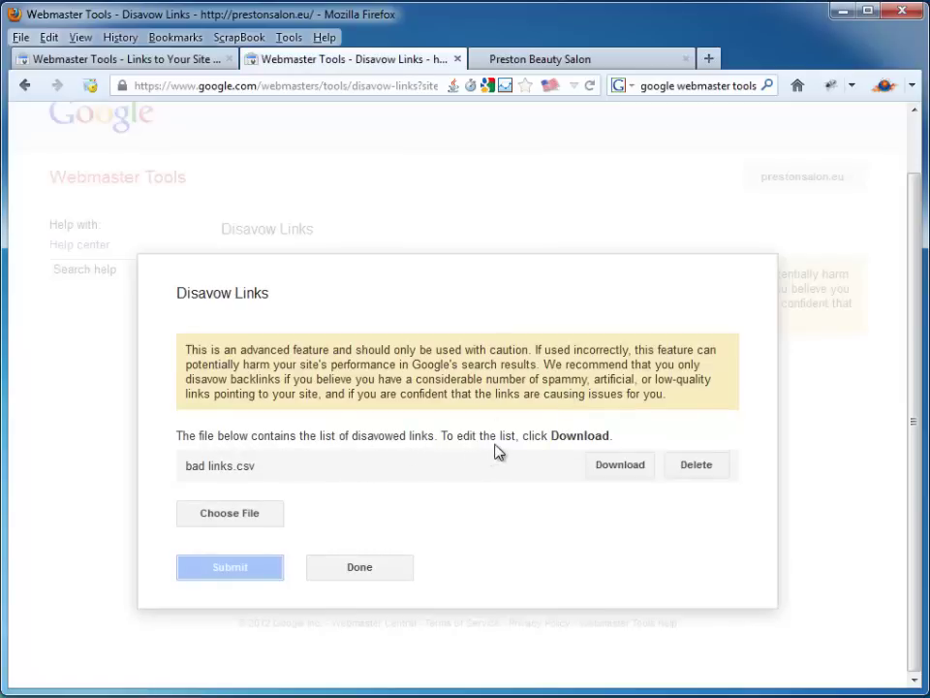
- Download the disavowed-links list as CSV, look through it in Excel, then close Excel
click(621, 467)
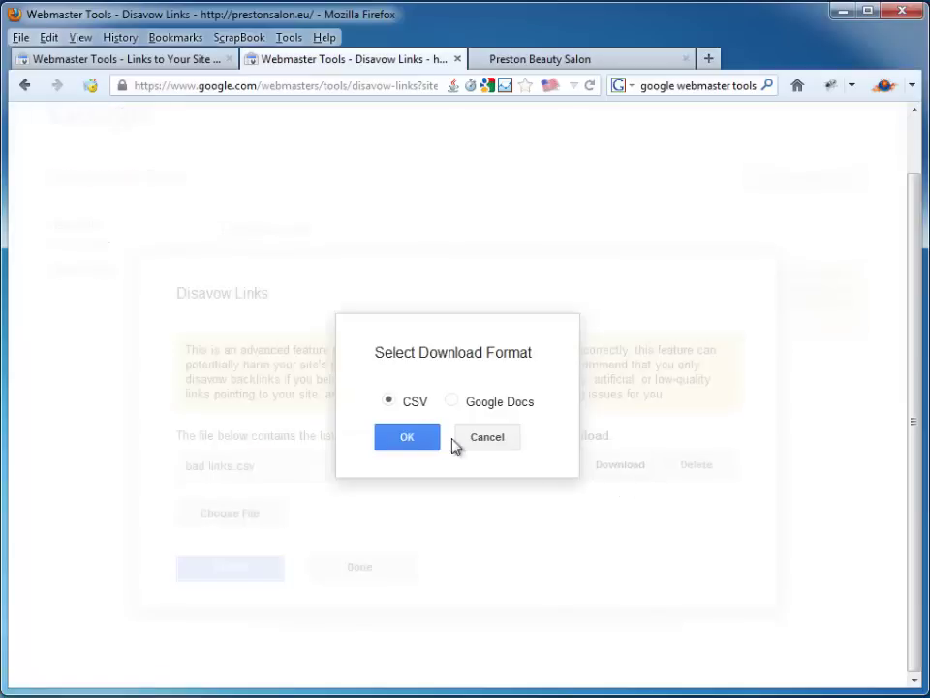
click(427, 444)
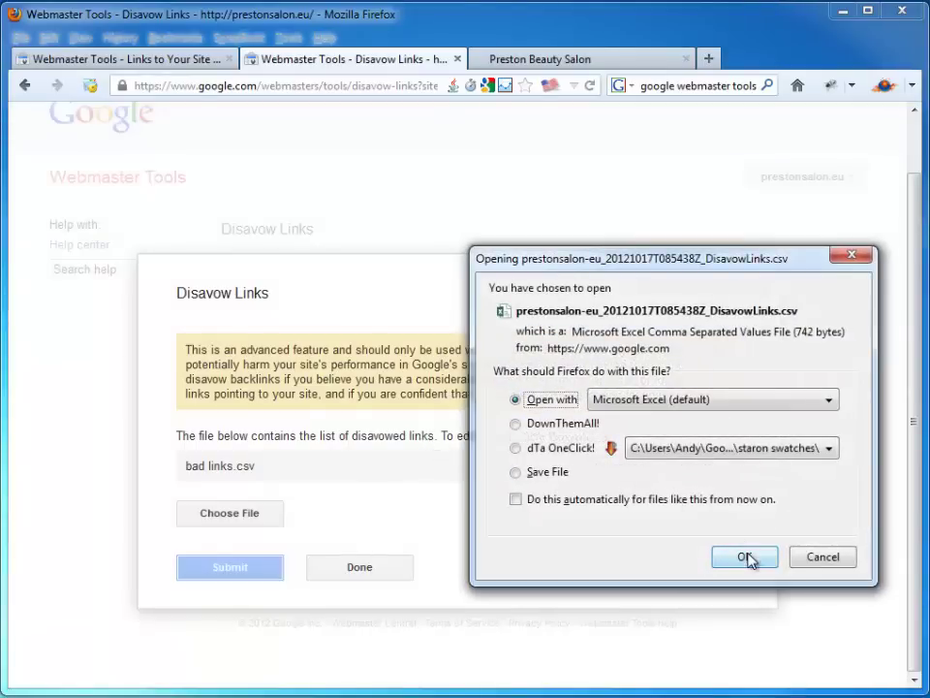
click(745, 558)
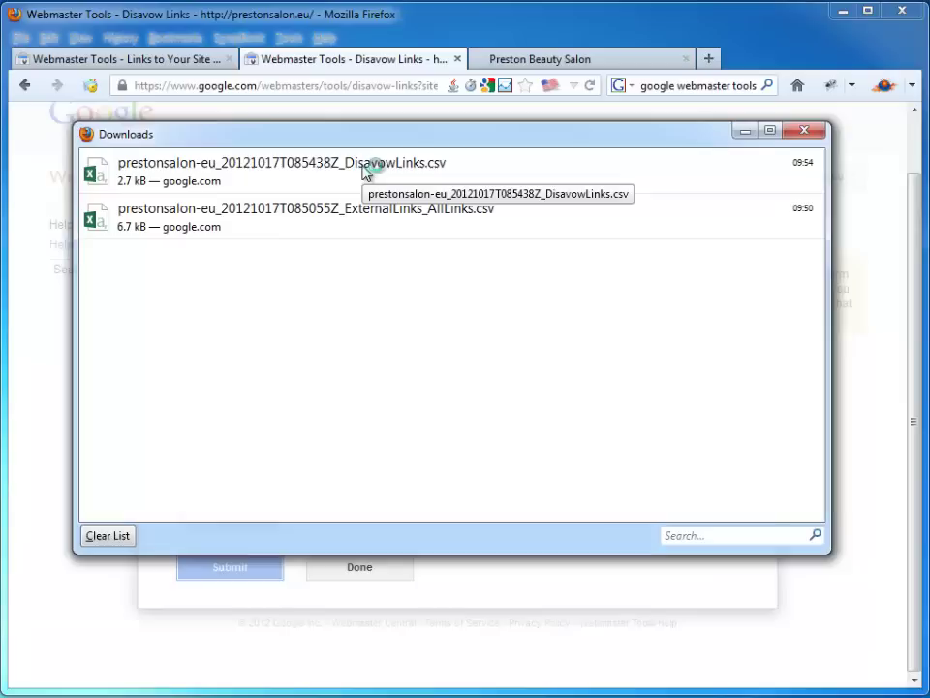
click(797, 140)
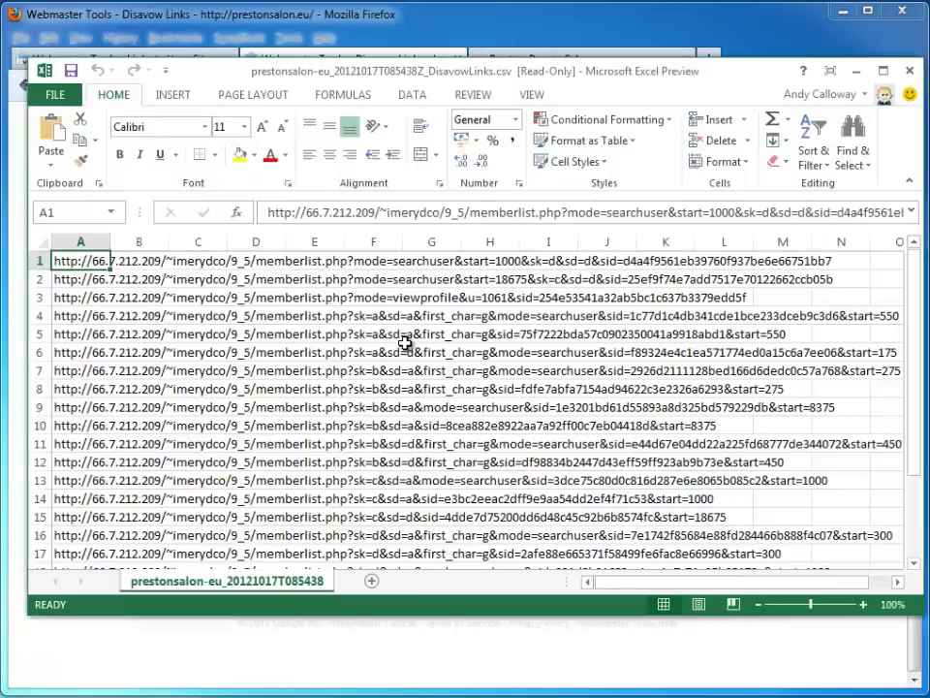
scroll(237, 338, down, 10)
scroll(293, 373, up, 10)
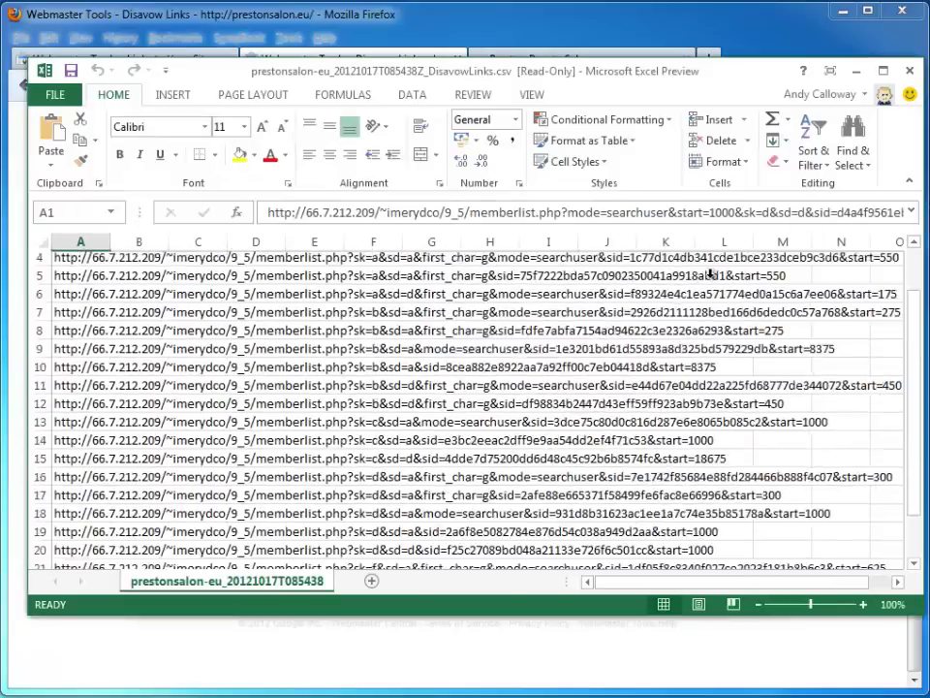
click(910, 70)
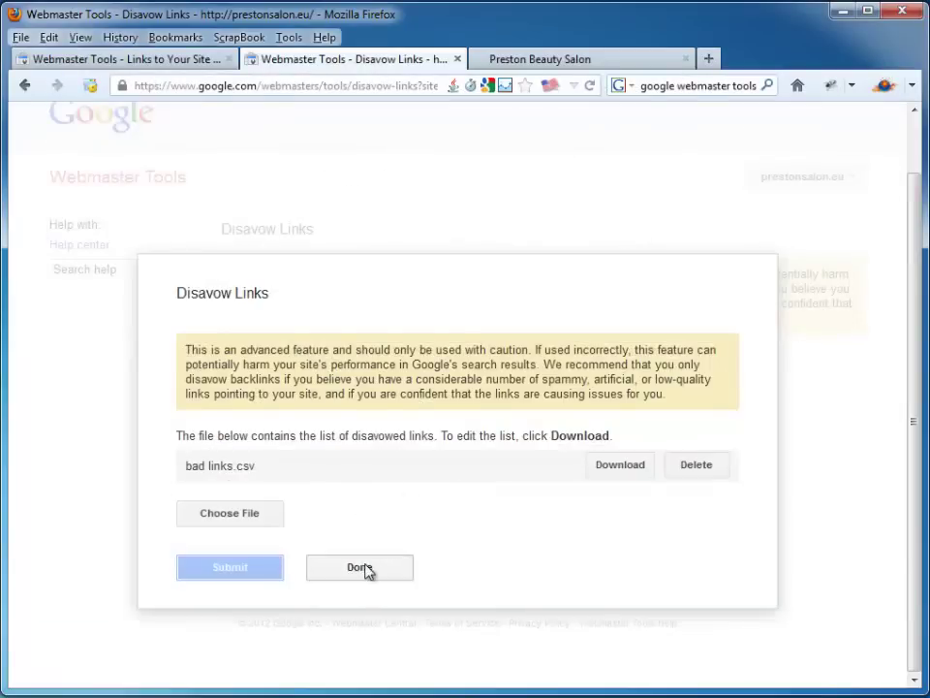
- Finish with Done so the Disavow Links dialog closes with bad links.csv submitted
click(364, 567)
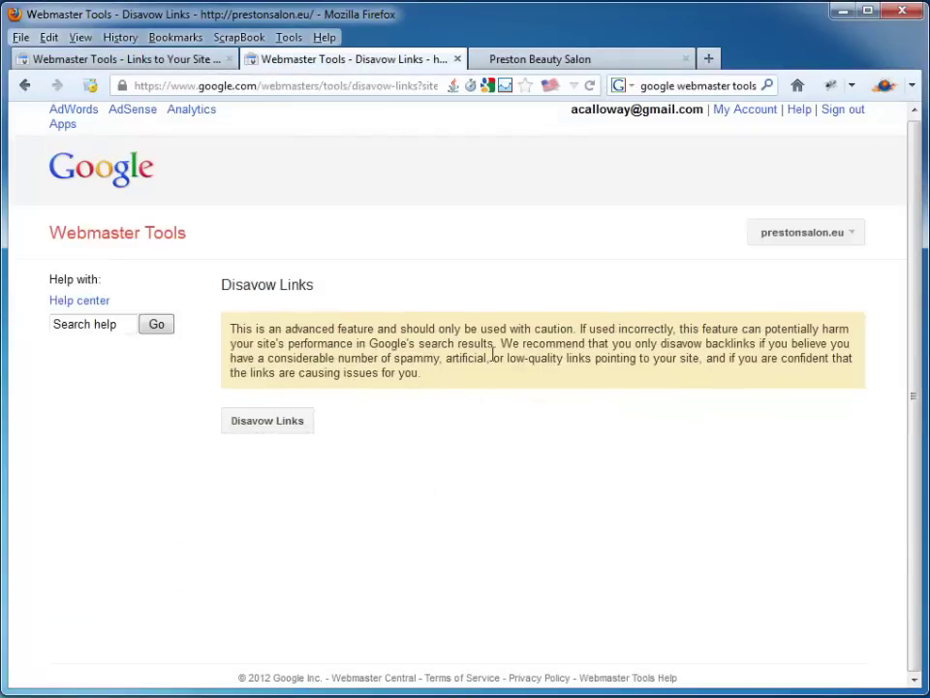